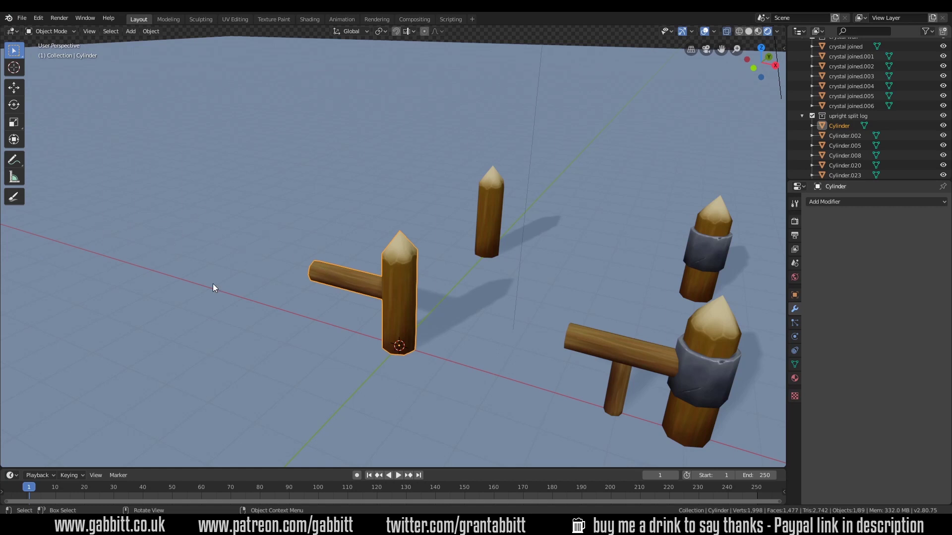
Add an Array modifier to the post-and-rail log segment with a relative X offset of -0.95
{"action": "left_click", "coordinate": [850, 202]}
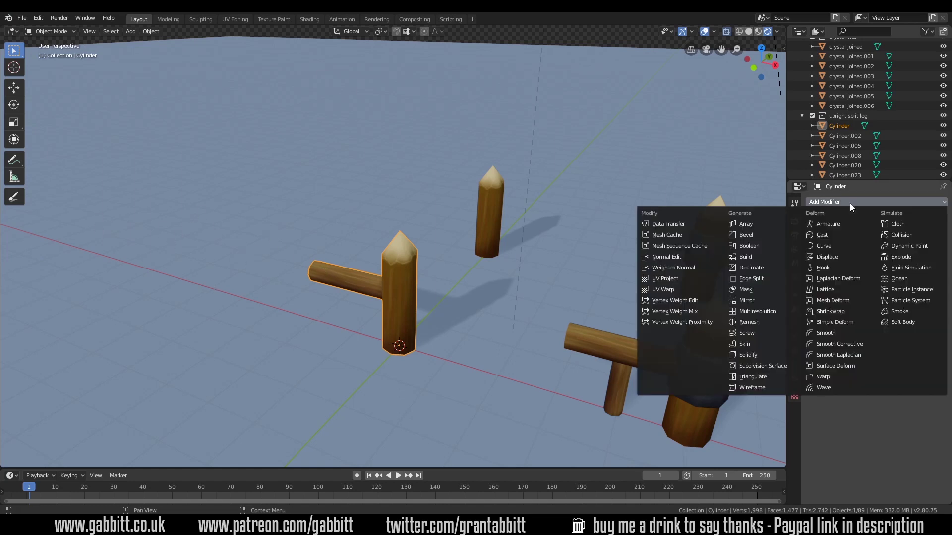
{"action": "left_click", "coordinate": [761, 225]}
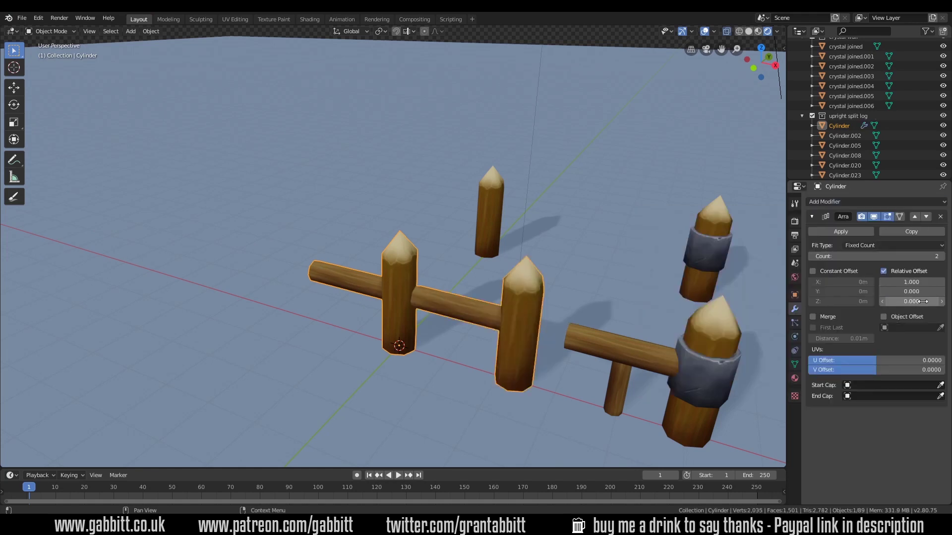
{"action": "left_click", "coordinate": [917, 282]}
{"action": "type", "text": "-0"}
{"action": "type", "text": ".95"}
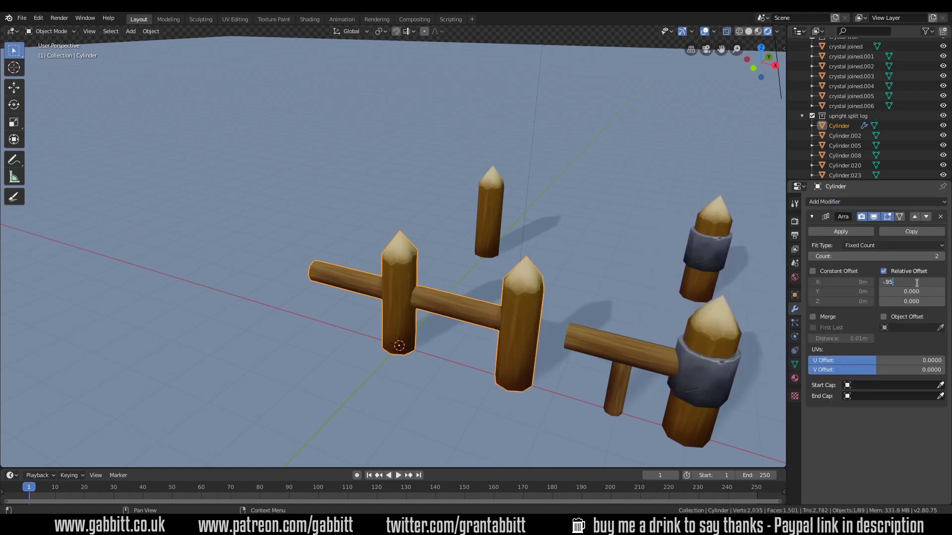
{"action": "key", "text": "Return"}
Increase the log fence's array count to 6
{"action": "left_click", "coordinate": [942, 256]}
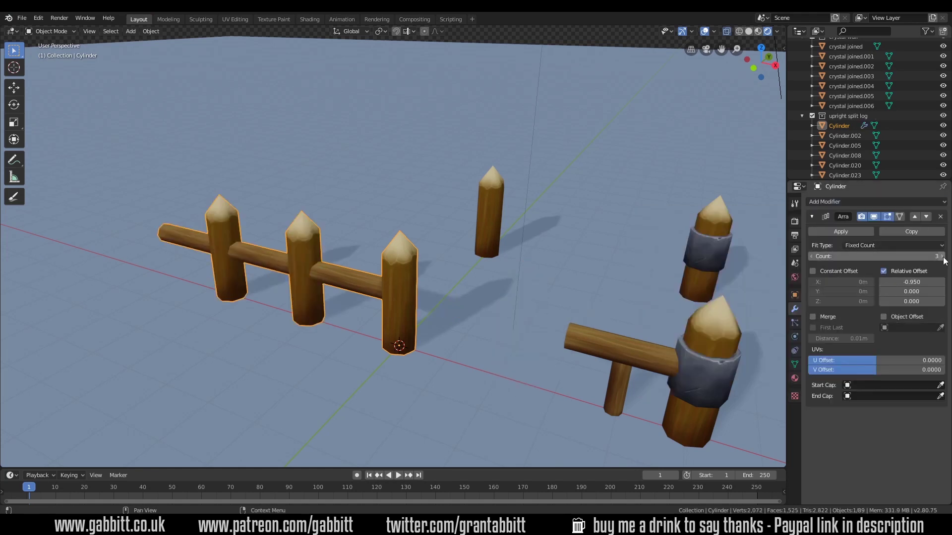
{"action": "left_click", "coordinate": [942, 256]}
{"action": "left_click", "coordinate": [942, 256]}
{"action": "left_click", "coordinate": [942, 256]}
{"action": "scroll", "coordinate": [496, 316], "scroll_direction": "down", "scroll_amount": 3}
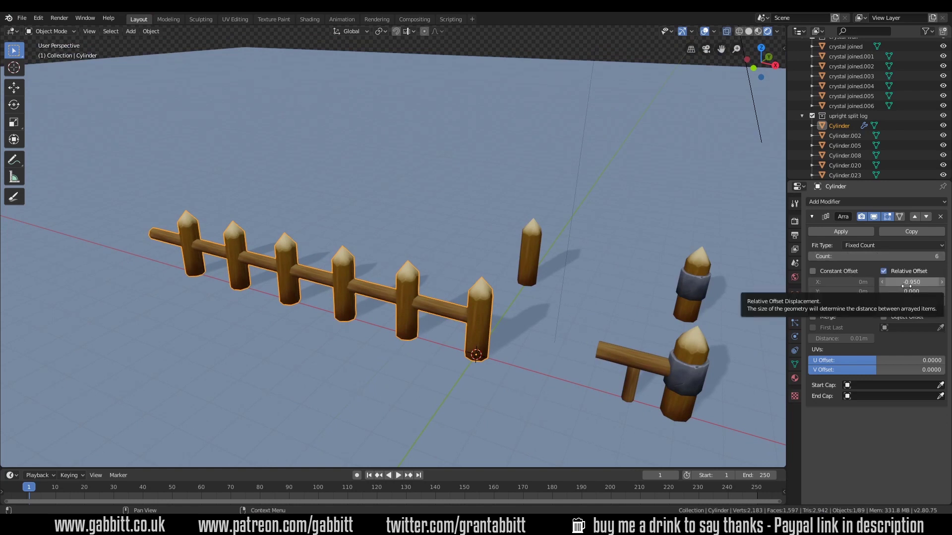
Set the log fence array's relative X offset to -0.95 so the rails run into the neighbouring posts
{"action": "scroll", "coordinate": [908, 283], "scroll_direction": "down", "scroll_amount": 1, "text": "ctrl"}
{"action": "middle_click_drag", "start_coordinate": [446, 319], "coordinate": [445, 344]}
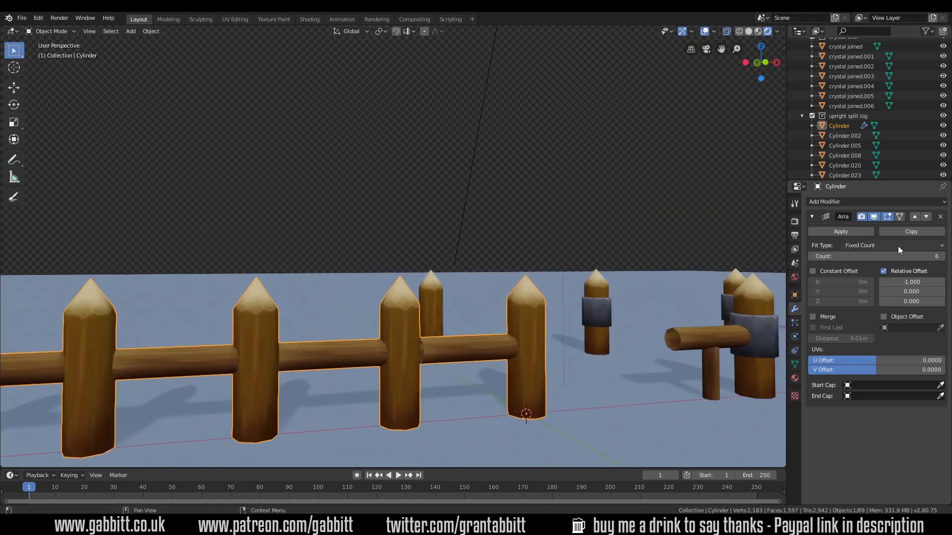
{"action": "left_click", "coordinate": [912, 281]}
{"action": "type", "text": "-0.95"}
{"action": "key", "text": "Return"}
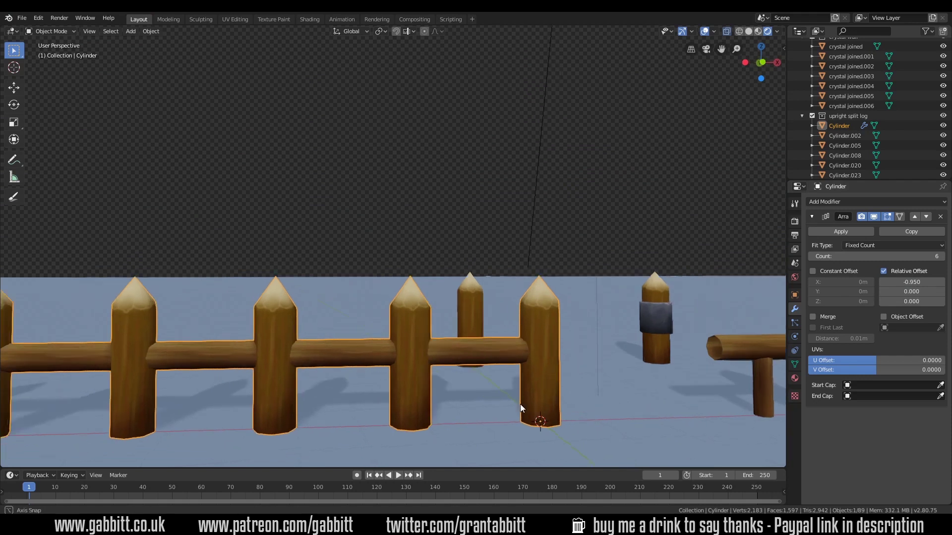
{"action": "middle_click_drag", "start_coordinate": [520, 404], "coordinate": [547, 286]}
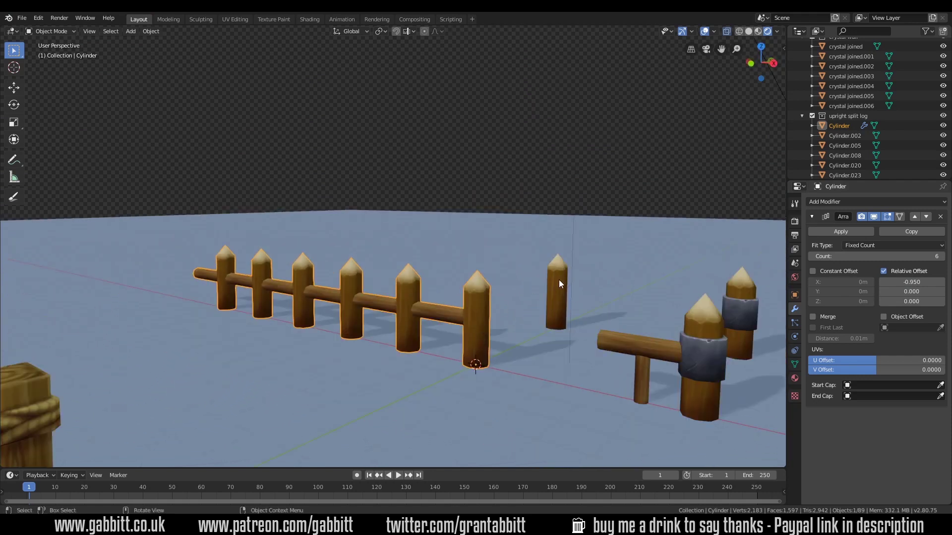
Duplicate the plain standalone post and place the copy on the fence's open rail end, about -12.9 m in X and -4.98 m in Y
{"action": "left_click", "coordinate": [550, 291]}
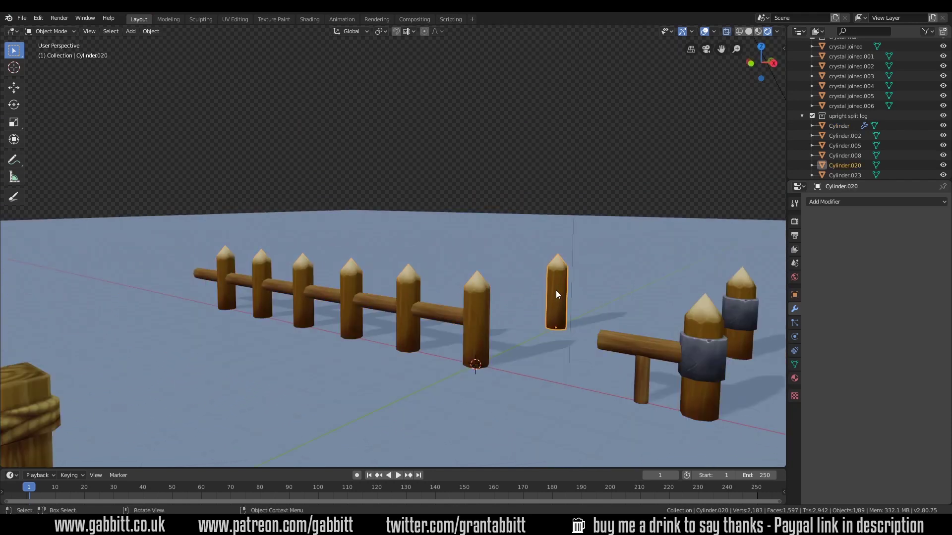
{"action": "key", "text": "KP_7"}
{"action": "scroll", "coordinate": [486, 200], "scroll_direction": "down", "scroll_amount": 2}
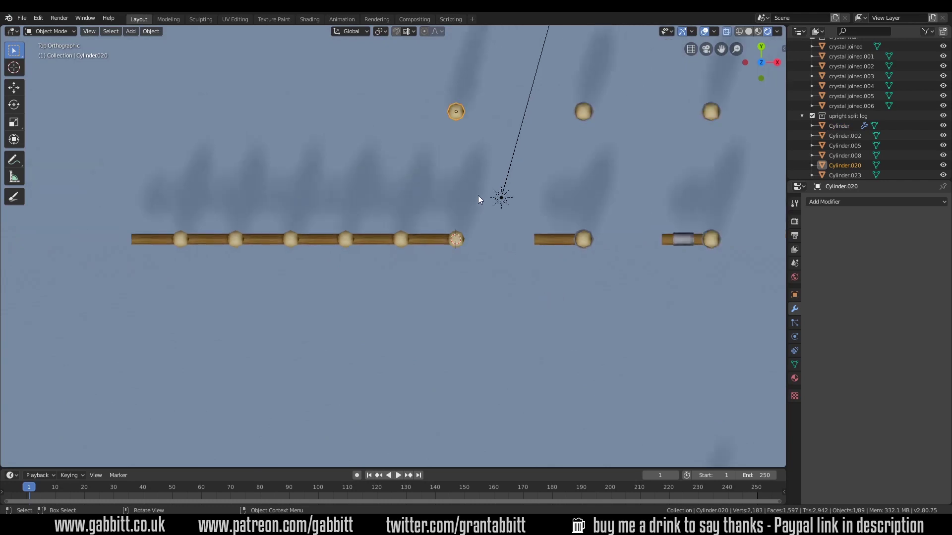
{"action": "key", "text": "shift+d"}
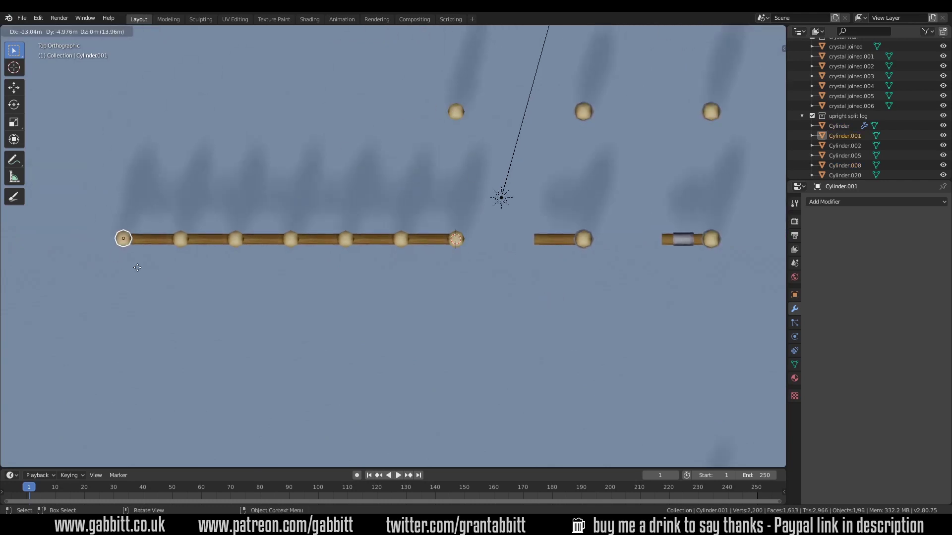
{"action": "left_click", "coordinate": [139, 267]}
{"action": "middle_click_drag", "start_coordinate": [139, 267], "coordinate": [158, 216]}
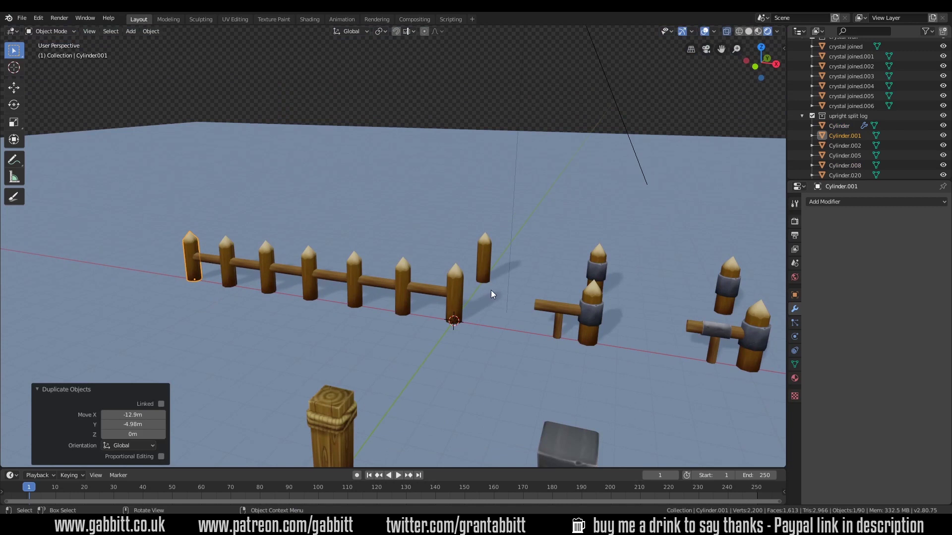
Switch the viewport to LookDev shading and inspect the fence and its joints from several angles
{"action": "scroll", "coordinate": [309, 279], "scroll_direction": "up", "scroll_amount": 3}
{"action": "middle_click_drag", "start_coordinate": [308, 279], "coordinate": [462, 322]}
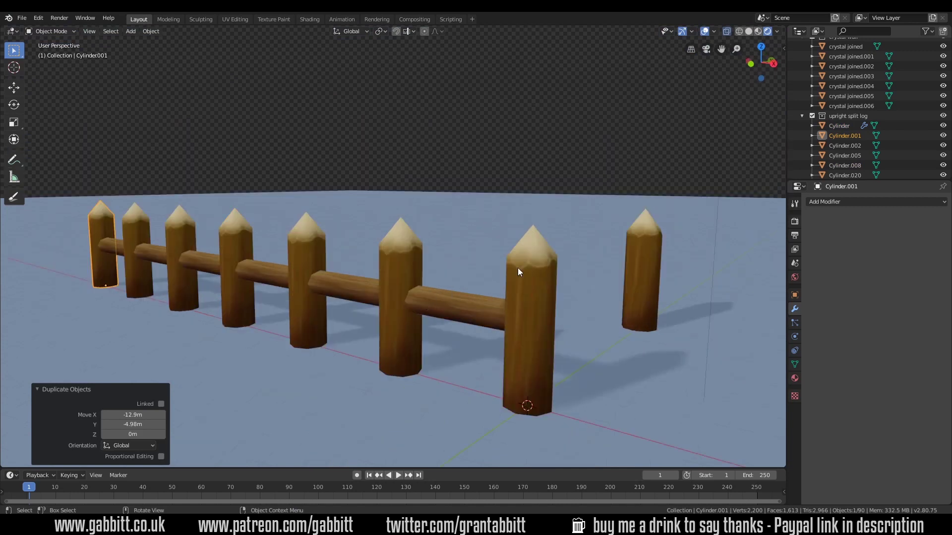
{"action": "left_click", "coordinate": [759, 32]}
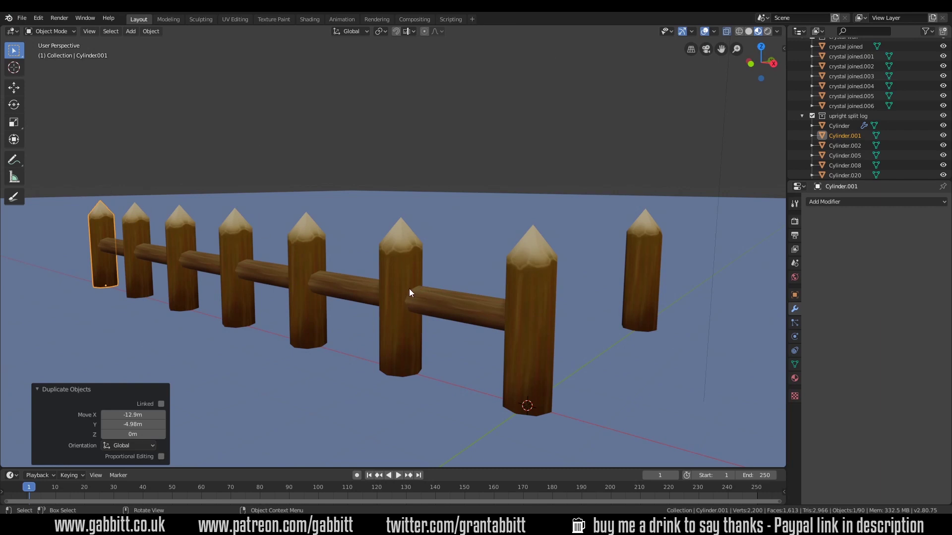
{"action": "middle_click_drag", "start_coordinate": [409, 303], "coordinate": [434, 291]}
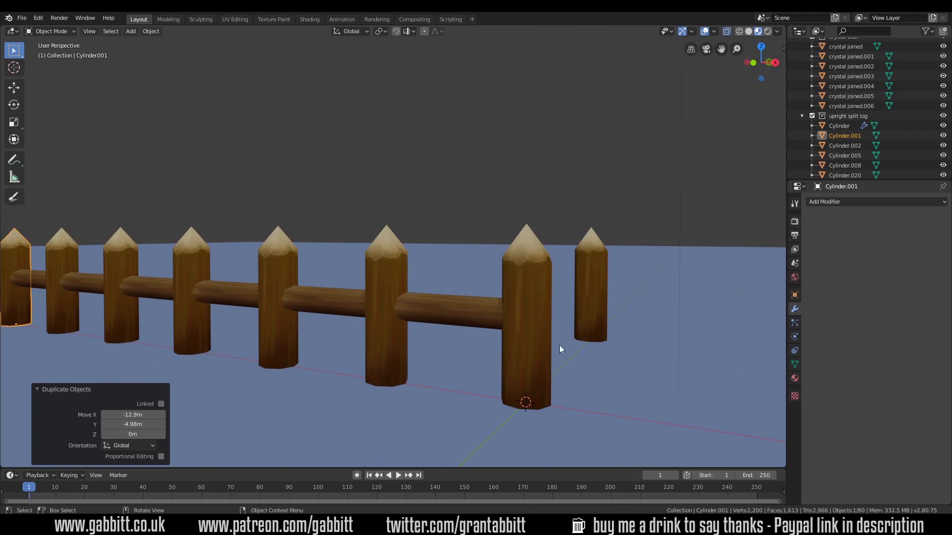
{"action": "middle_click_drag", "start_coordinate": [560, 349], "coordinate": [541, 339]}
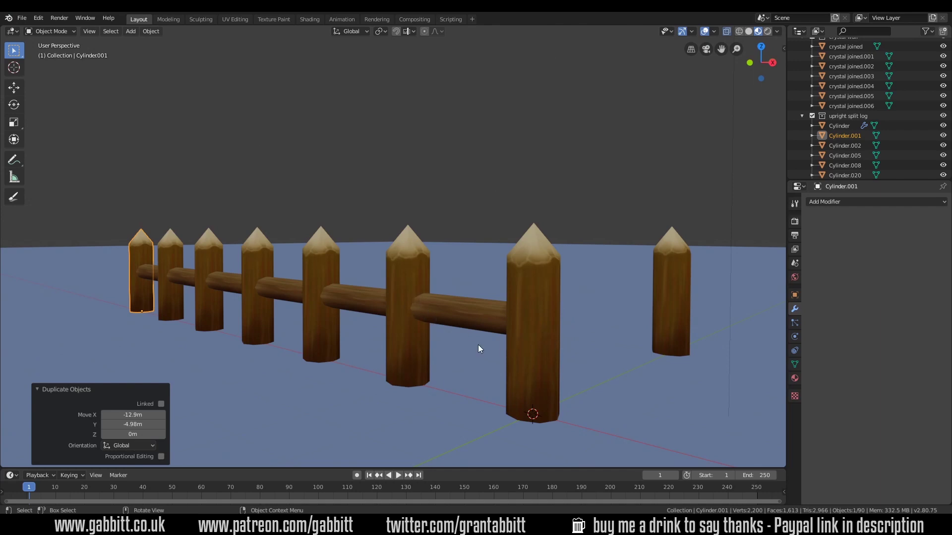
{"action": "middle_click_drag", "start_coordinate": [478, 345], "coordinate": [466, 300]}
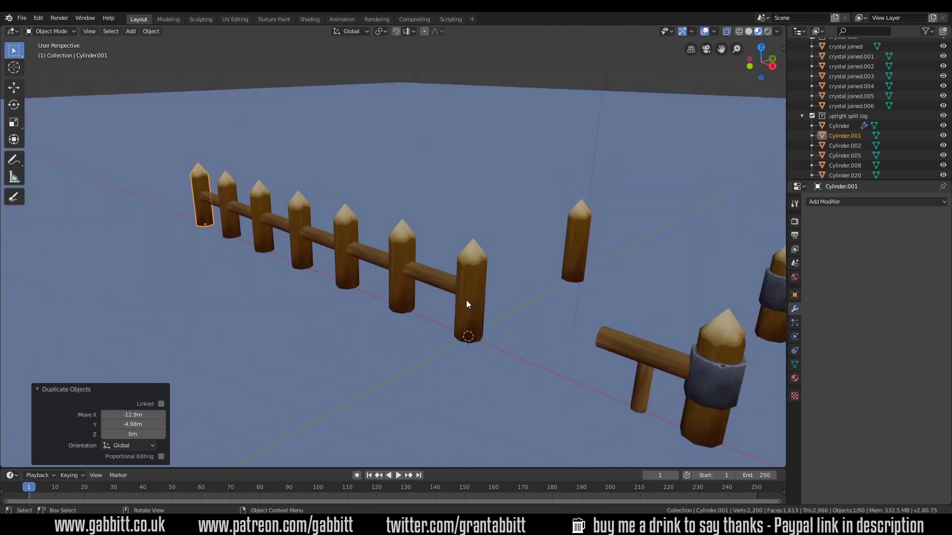
{"action": "scroll", "coordinate": [476, 281], "scroll_direction": "down", "scroll_amount": 2}
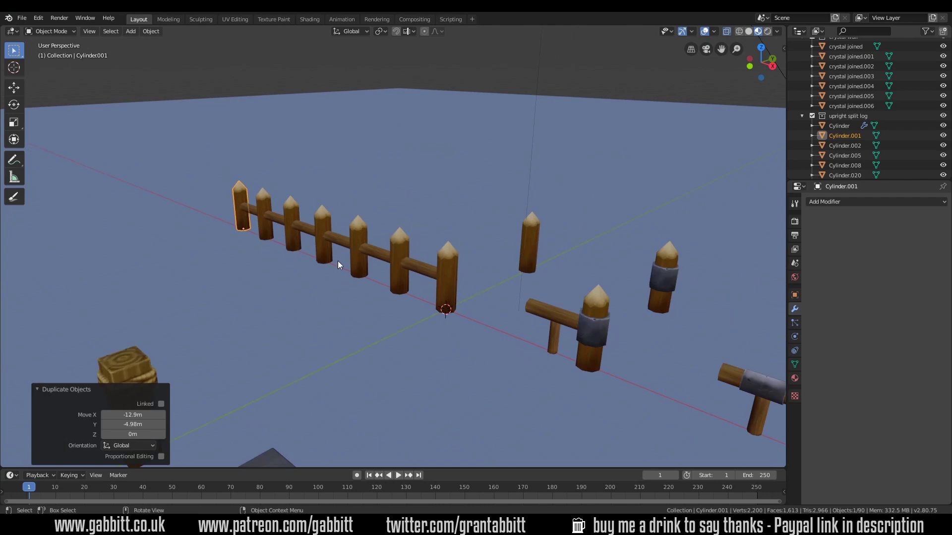
Switch to Pinterest in the browser, open the sci-fi walkway pin and browse its related modular asset designs
{"action": "key", "text": "alt+Tab"}
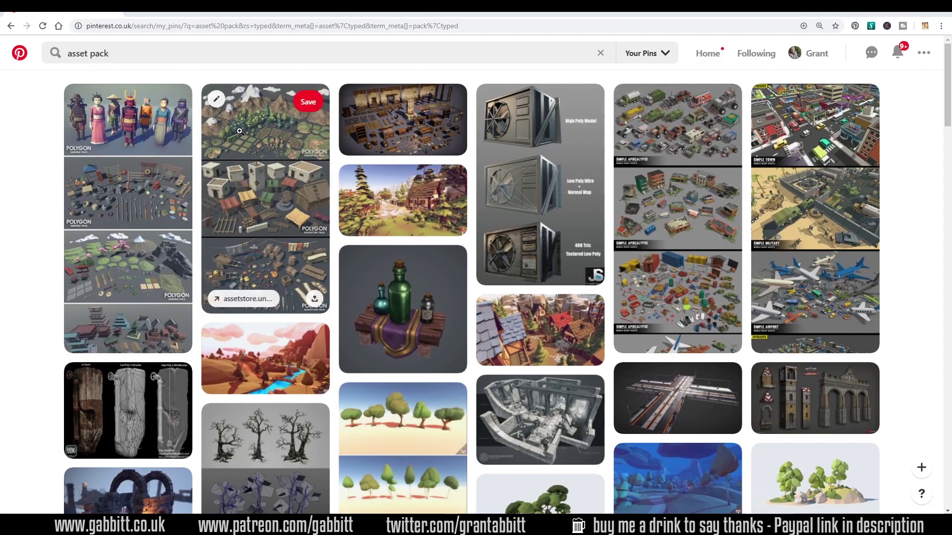
{"action": "left_click", "coordinate": [671, 403]}
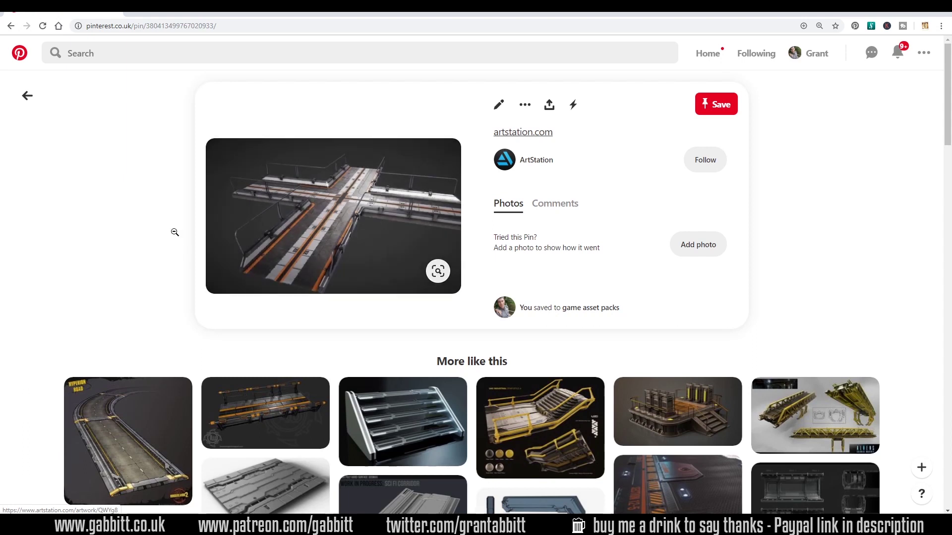
{"action": "scroll", "coordinate": [118, 212], "scroll_direction": "down", "scroll_amount": 5}
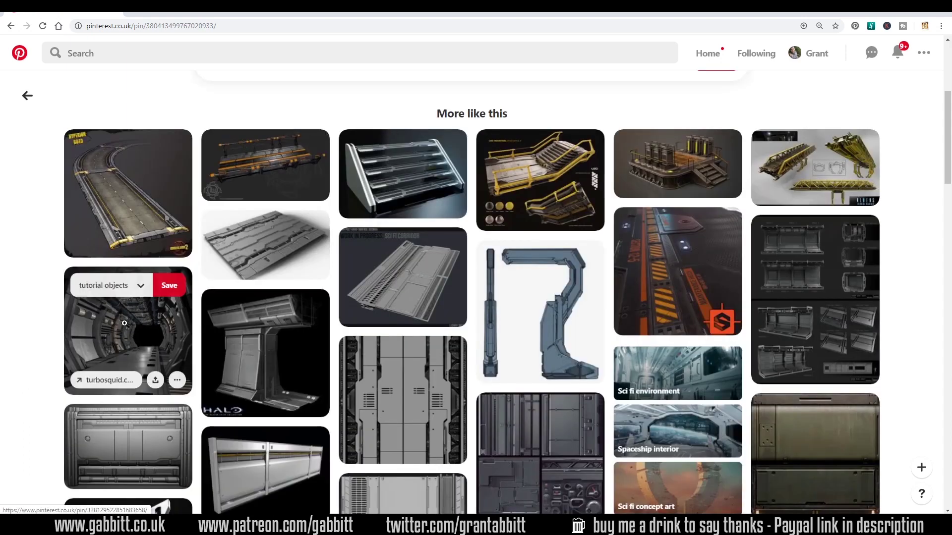
{"action": "left_click", "coordinate": [841, 337]}
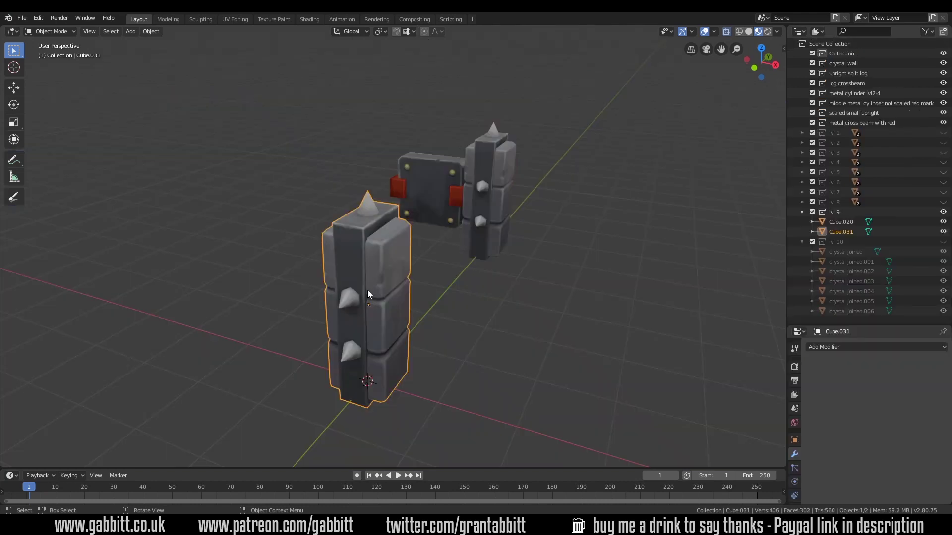
In top view, move the standalone spiked stone post to the metal plate segment's open end, about -2.44 m in X and 4.98 m in Y
{"action": "key", "text": "KP_7"}
{"action": "key", "text": "g"}
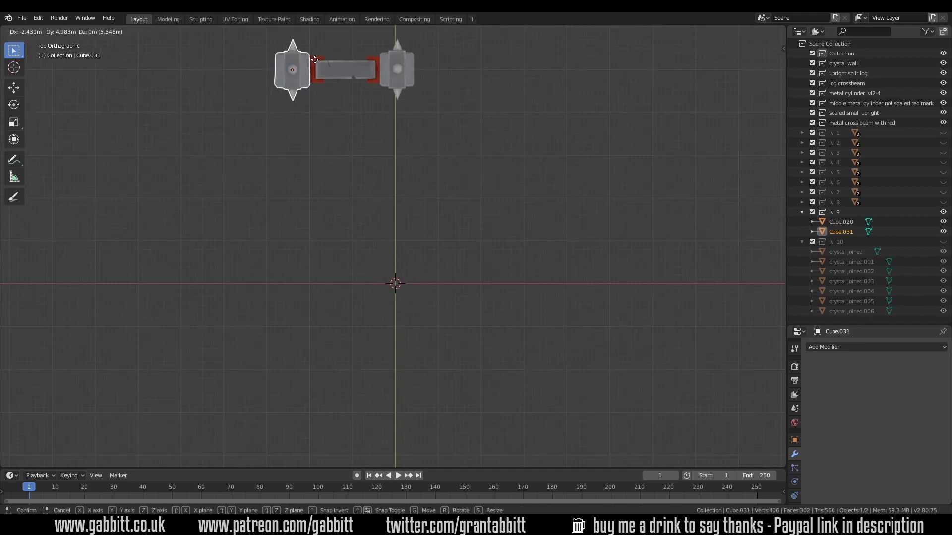
{"action": "left_click", "coordinate": [315, 60]}
{"action": "middle_click_drag", "start_coordinate": [315, 60], "coordinate": [464, 269]}
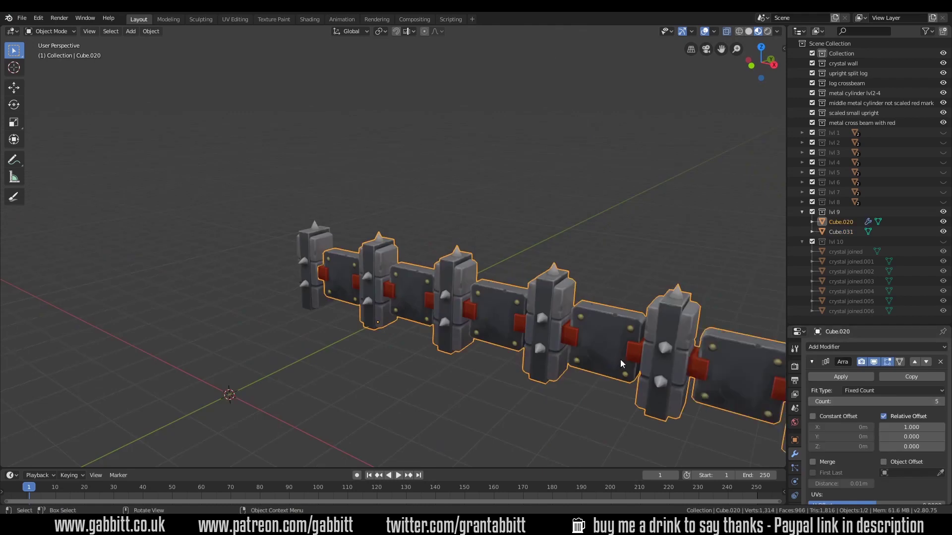
Increase the spiked stone wall's array count to 8
{"action": "scroll", "coordinate": [749, 356], "scroll_direction": "down", "scroll_amount": 7}
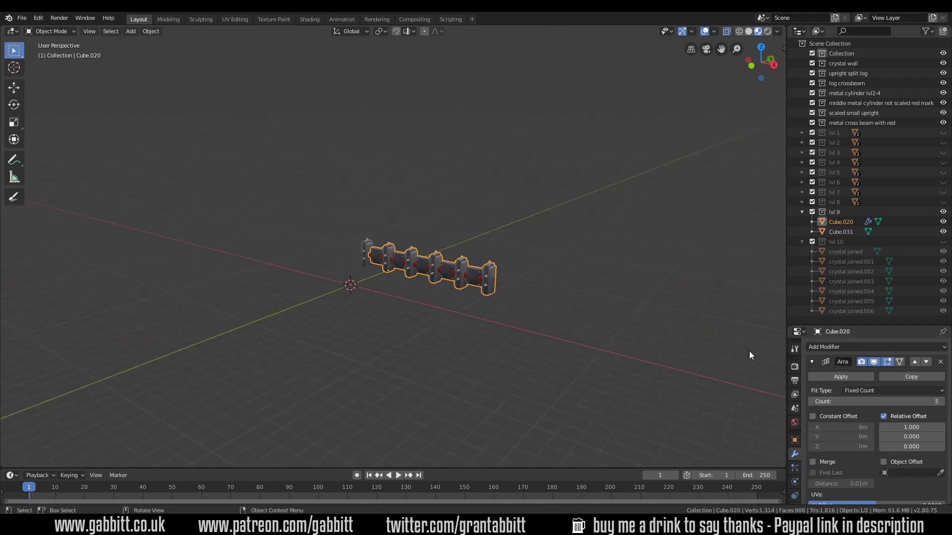
{"action": "left_click_drag", "start_coordinate": [873, 402], "coordinate": [897, 401]}
{"action": "scroll", "coordinate": [604, 323], "scroll_direction": "up", "scroll_amount": 8}
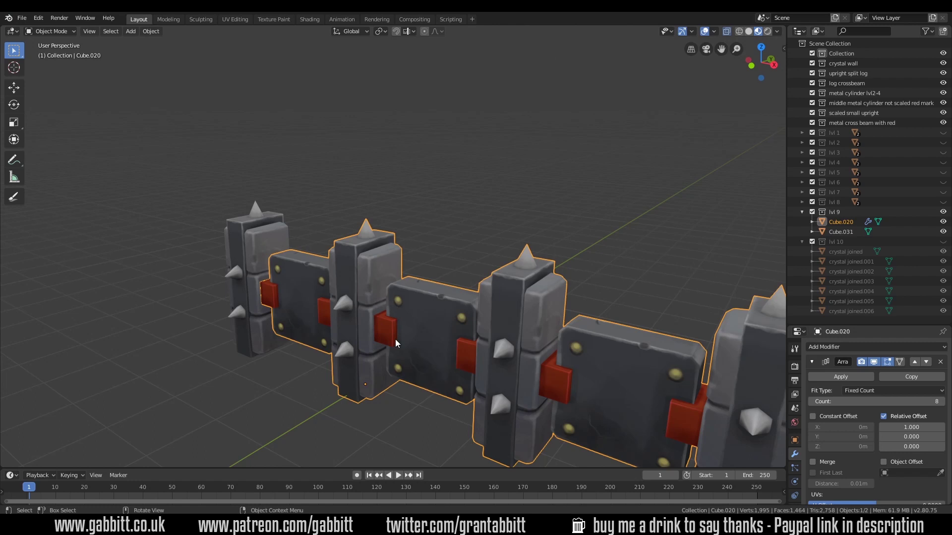
Add a plane at the origin and rotate it 90° about the X axis so it stands upright
{"action": "scroll", "coordinate": [395, 339], "scroll_direction": "down", "scroll_amount": 5}
{"action": "key", "text": "shift+a"}
{"action": "left_click", "coordinate": [419, 311]}
{"action": "type", "text": "rx90"}
{"action": "key", "text": "Return"}
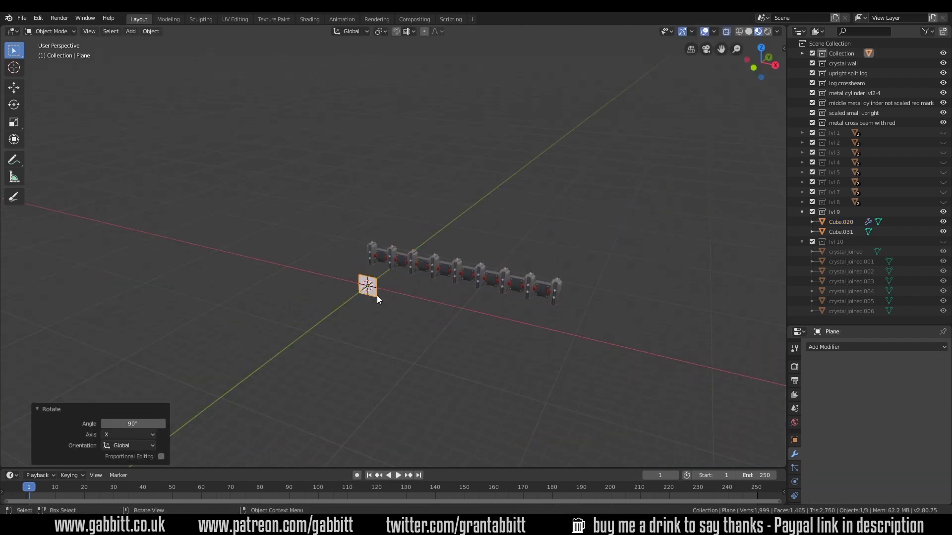
Duplicate the upright plane along X beside the original, then shift the copy about 0.04 m in X, leaving a thin gap
{"action": "scroll", "coordinate": [376, 296], "scroll_direction": "up", "scroll_amount": 3}
{"action": "key", "text": "shift+d"}
{"action": "key", "text": "x"}
{"action": "key", "text": "Return"}
{"action": "scroll", "coordinate": [373, 301], "scroll_direction": "up", "scroll_amount": 4}
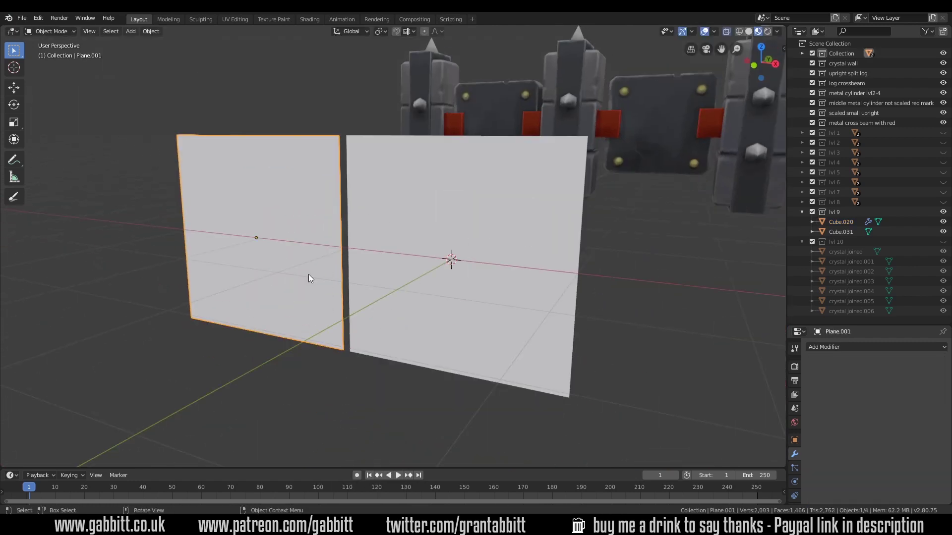
{"action": "key", "text": "g"}
{"action": "key", "text": "x"}
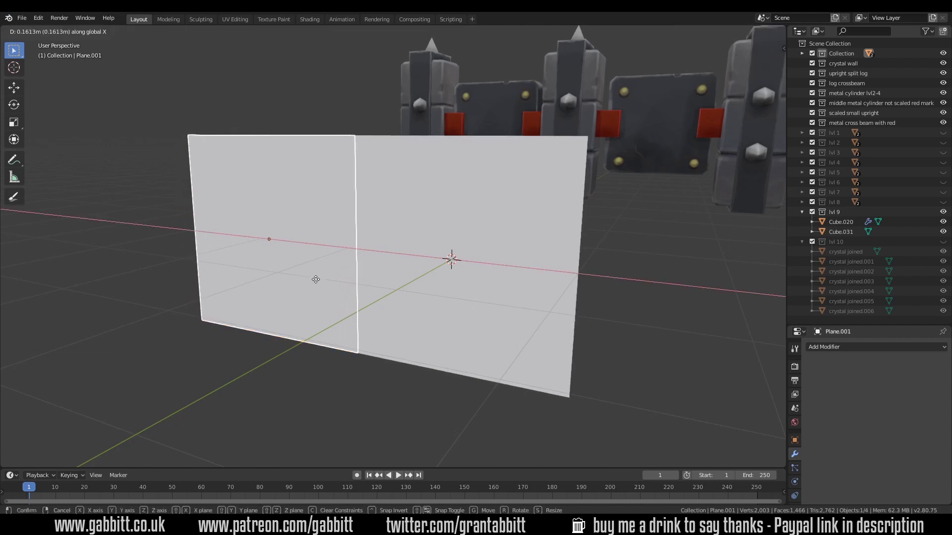
{"action": "left_click", "coordinate": [335, 129]}
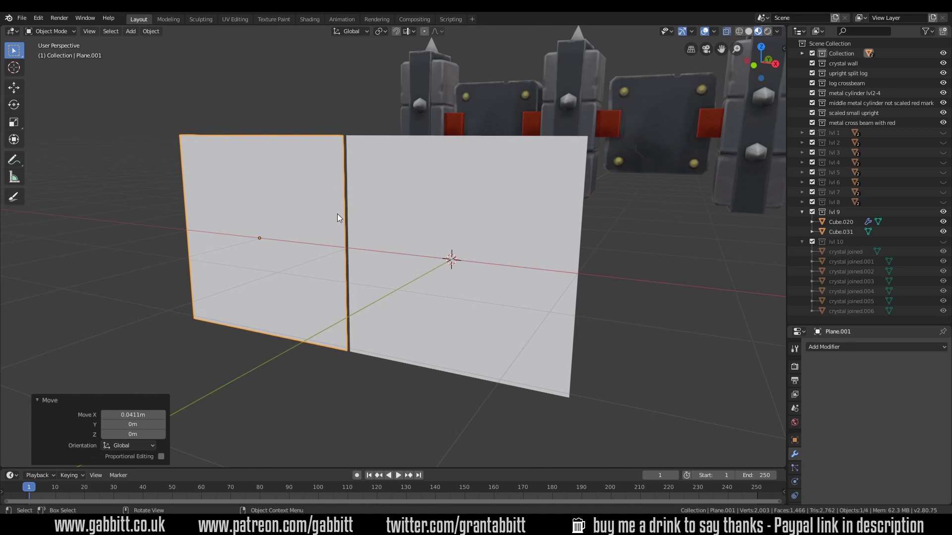
Add a cube at the origin and scale it to about 0.1 in X and Y, keeping its full height
{"action": "key", "text": "shift+a"}
{"action": "left_click", "coordinate": [417, 259]}
{"action": "key", "text": "s"}
{"action": "key", "text": "shift+z"}
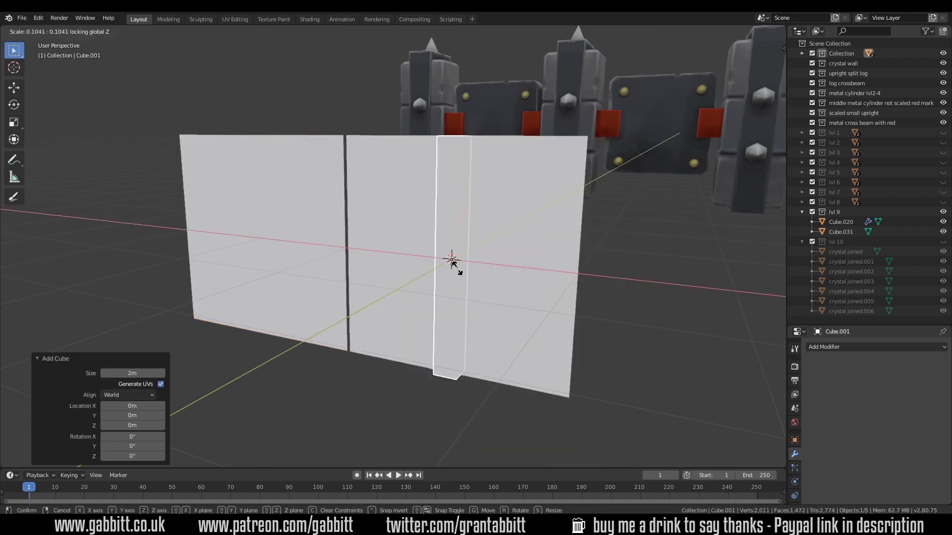
{"action": "left_click", "coordinate": [452, 263]}
Move the thin column along X to cover the gap between the two planes
{"action": "key", "text": "g"}
{"action": "key", "text": "x"}
{"action": "left_click", "coordinate": [386, 230]}
{"action": "middle_click_drag", "start_coordinate": [387, 229], "coordinate": [421, 243]}
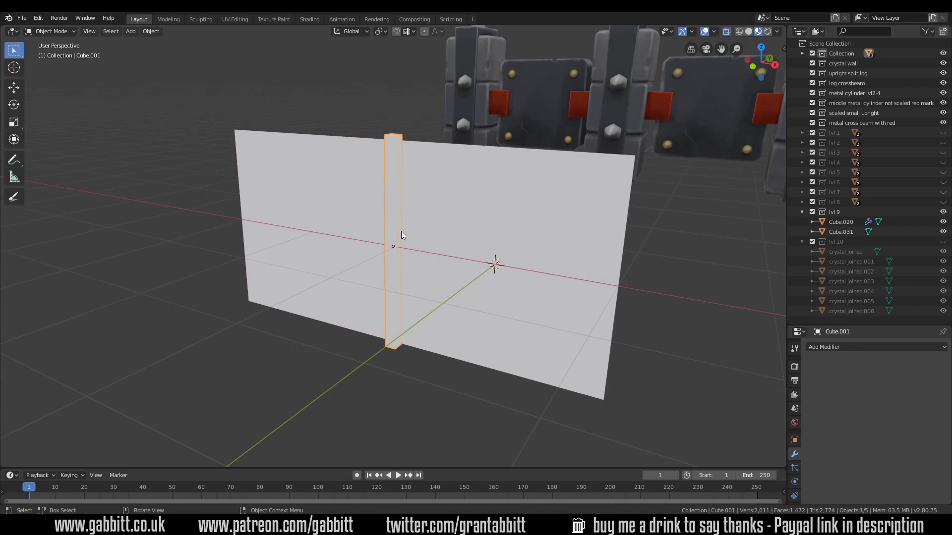
Duplicate the thin column about 1.98 m along X onto the outer edge of the original plane
{"action": "key", "text": "shift+d"}
{"action": "key", "text": "x"}
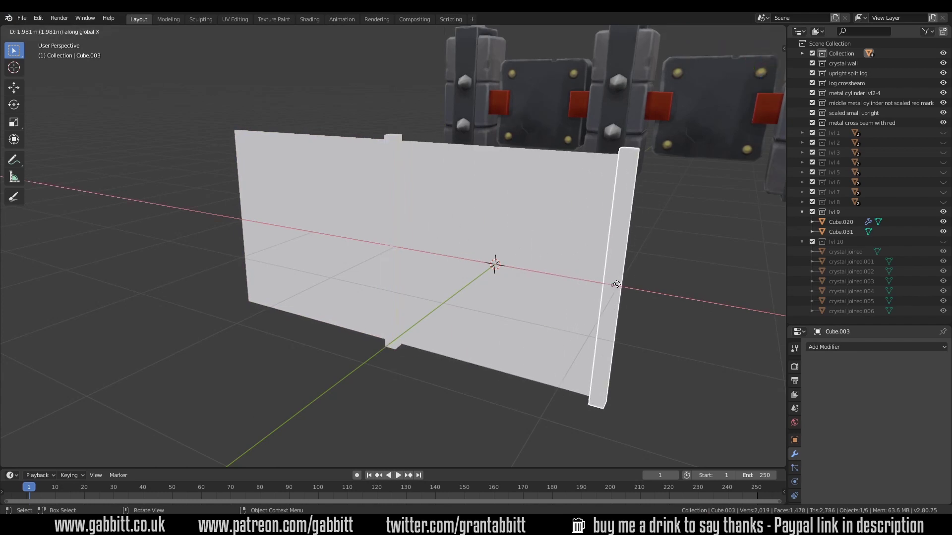
{"action": "left_click", "coordinate": [626, 222]}
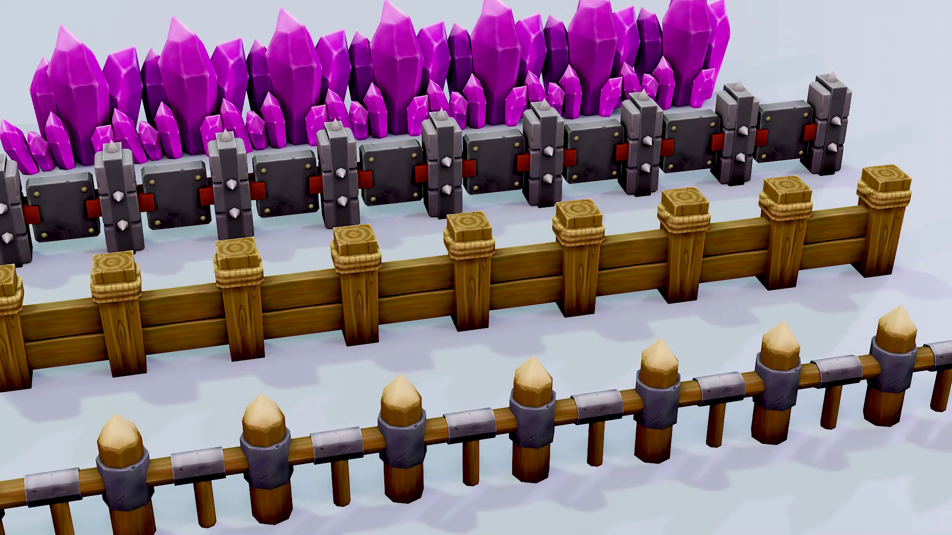